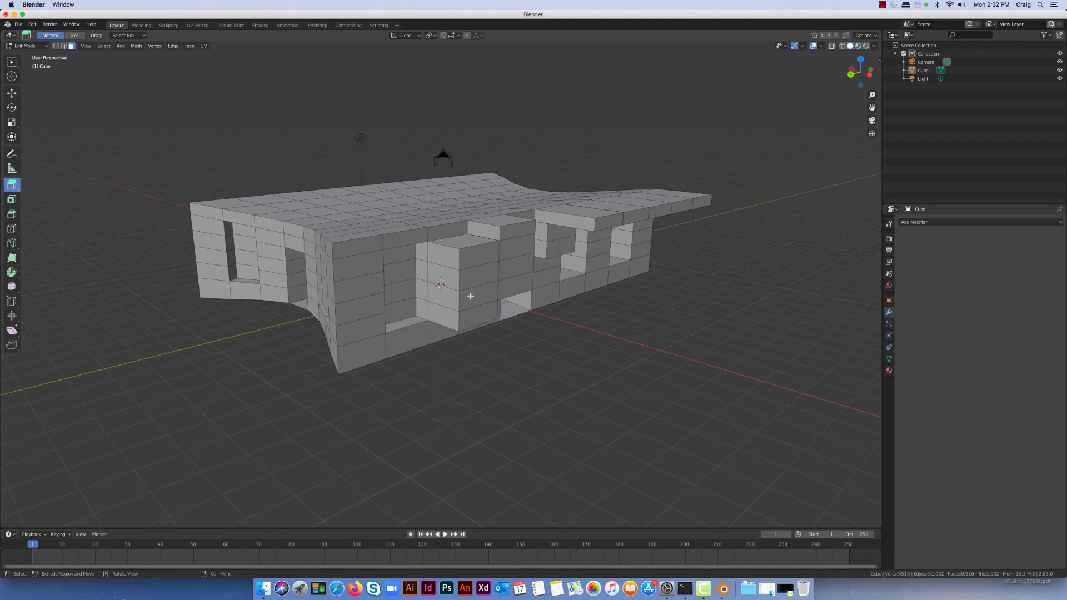
Orbit and zoom around the house mesh to inspect it from frontal and top-down angles
mouse_move(470, 297)
middle_mouse_down()
mouse_move(497, 294)
mouse_move(365, 294)
mouse_move(468, 301)
middle_mouse_up()
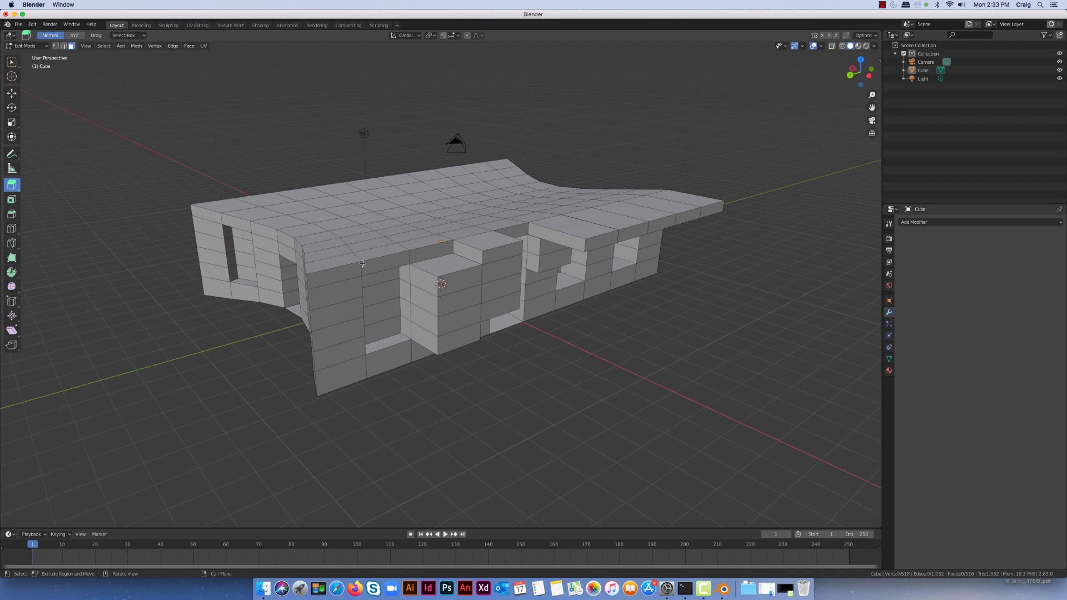
middle_click_drag(347, 246, 378, 164)
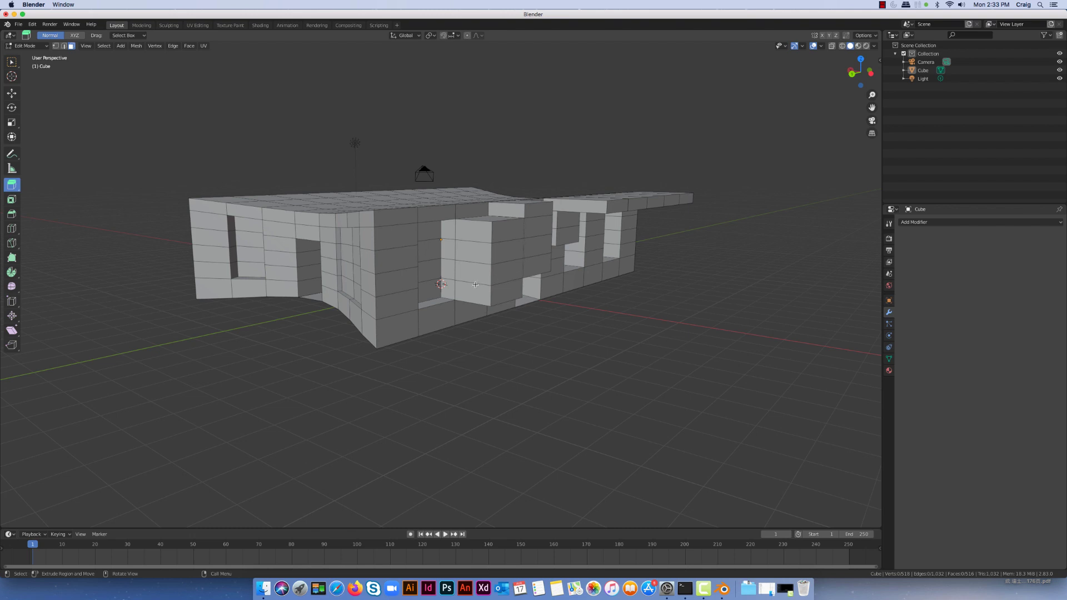
middle_click_drag(475, 285, 487, 299)
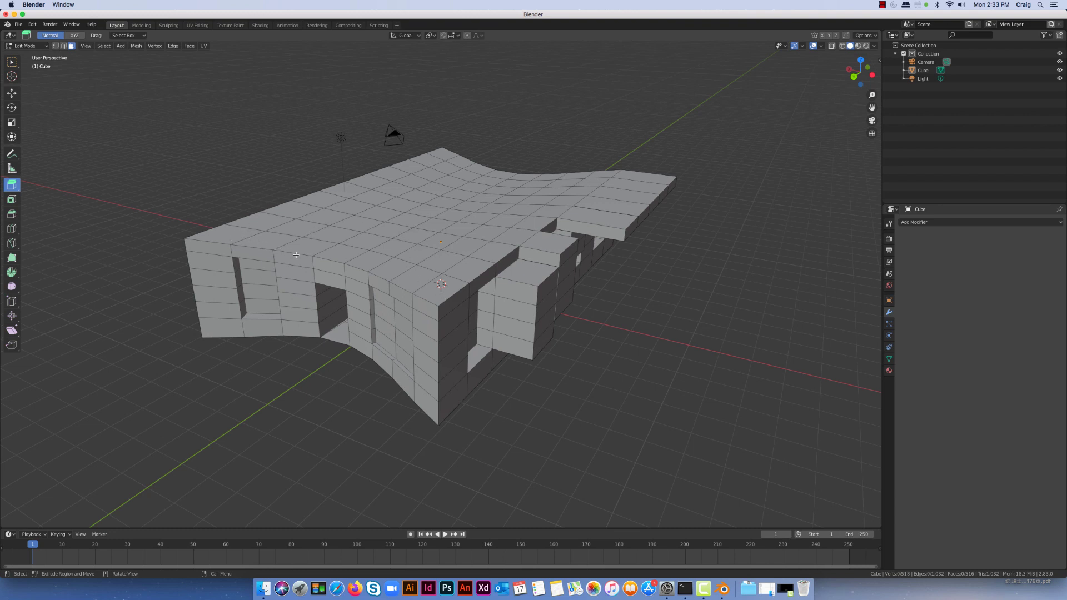
middle_click_drag(484, 424, 471, 402)
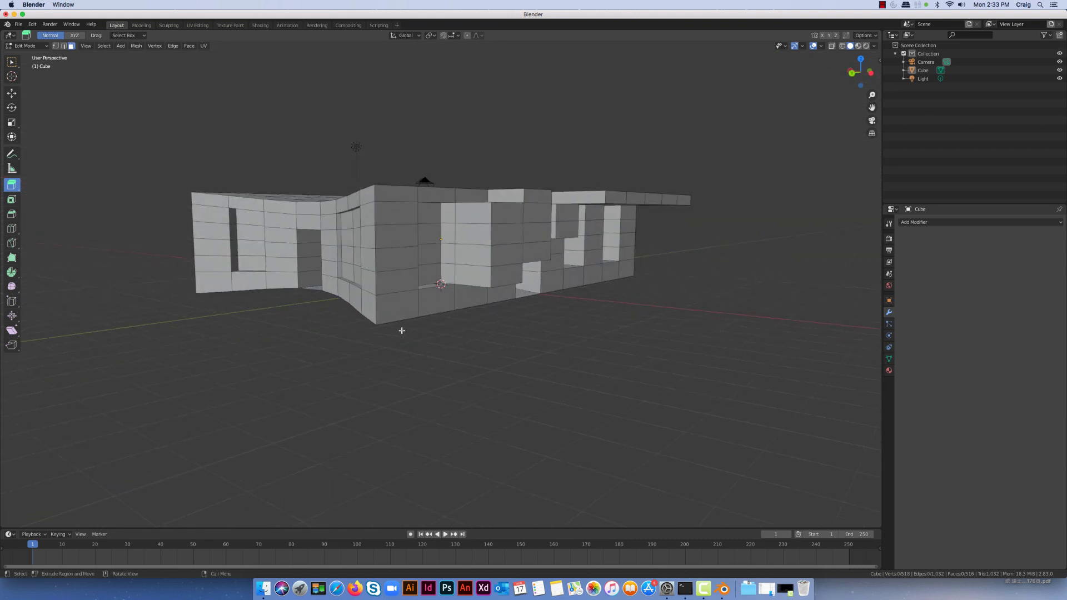
mouse_move(422, 339)
middle_mouse_down()
mouse_move(423, 355)
mouse_move(419, 344)
middle_mouse_up()
scroll(424, 355, "down", 3)
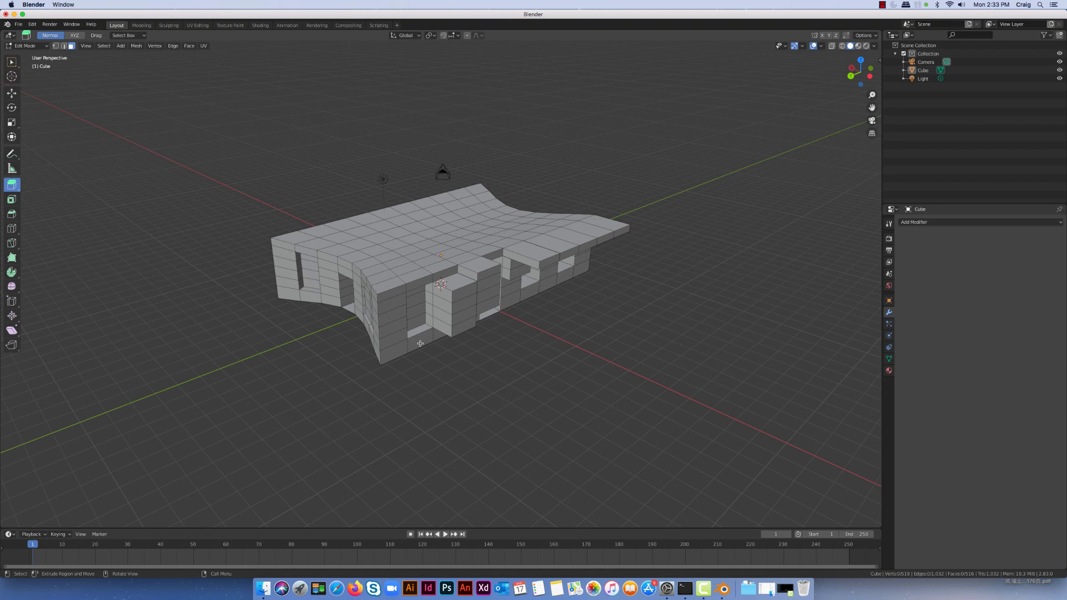
mouse_move(504, 260)
middle_mouse_down()
mouse_move(494, 262)
mouse_move(557, 254)
mouse_move(500, 274)
middle_mouse_up()
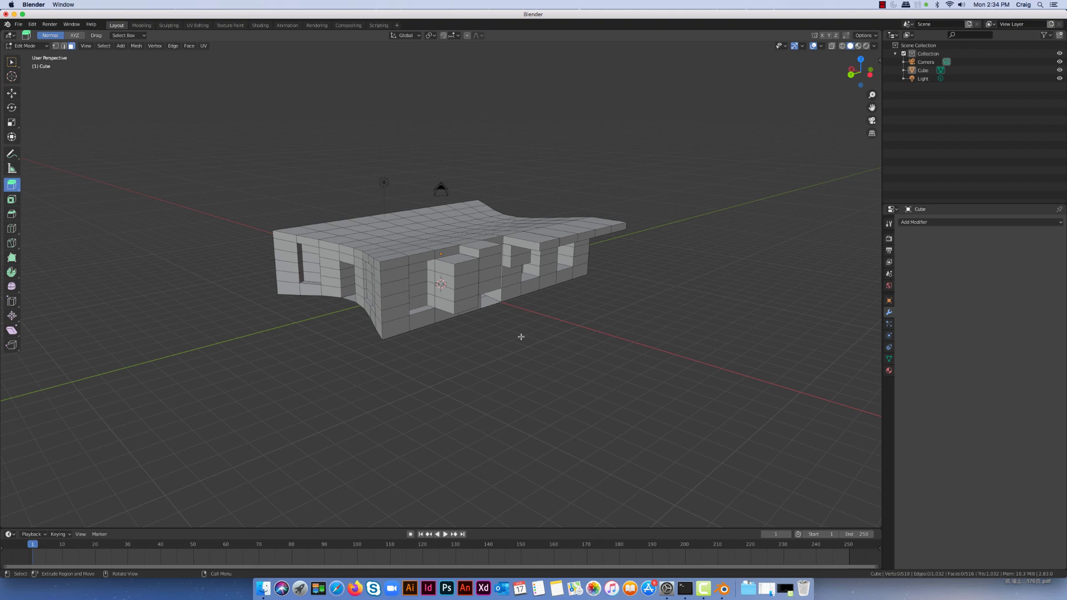
mouse_move(516, 331)
middle_mouse_down()
mouse_move(493, 331)
mouse_move(569, 328)
mouse_move(500, 329)
middle_mouse_up()
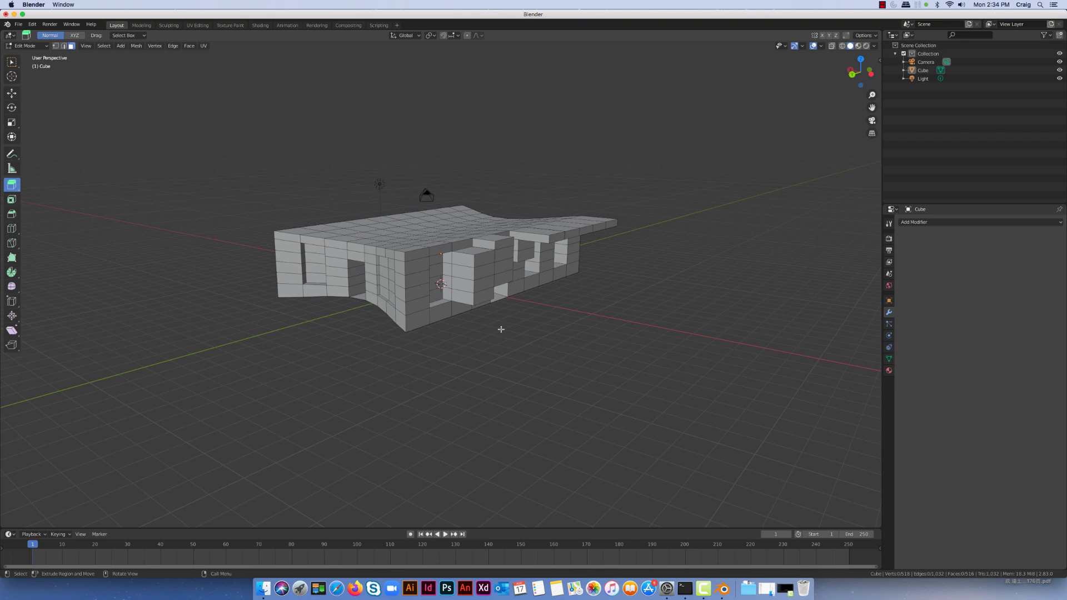
middle_click_drag(501, 285, 497, 296)
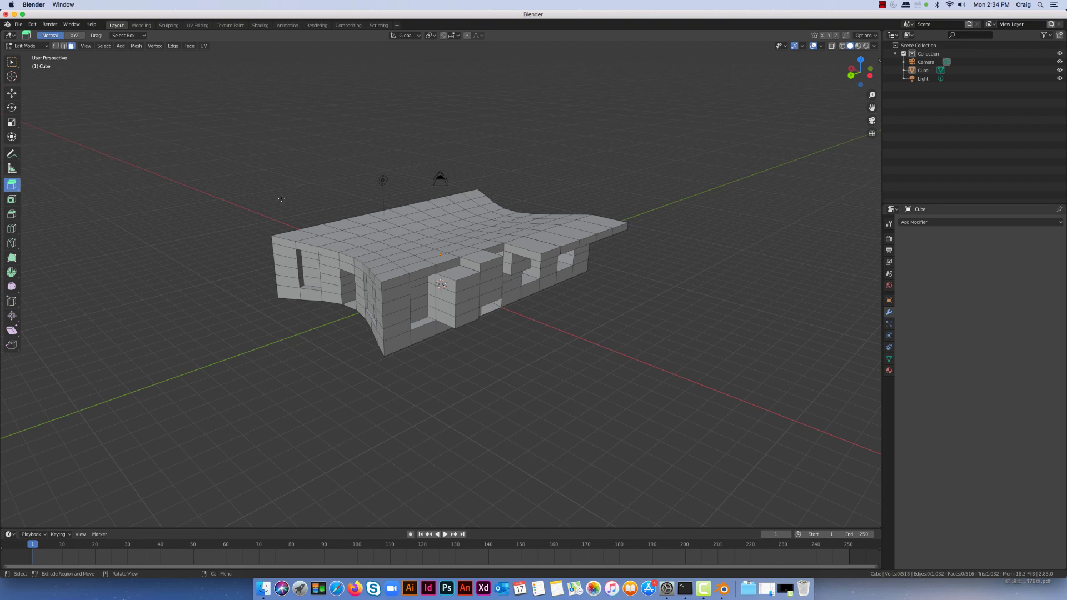
Switch the house mesh from Edit Mode to Object Mode
left_click(46, 49)
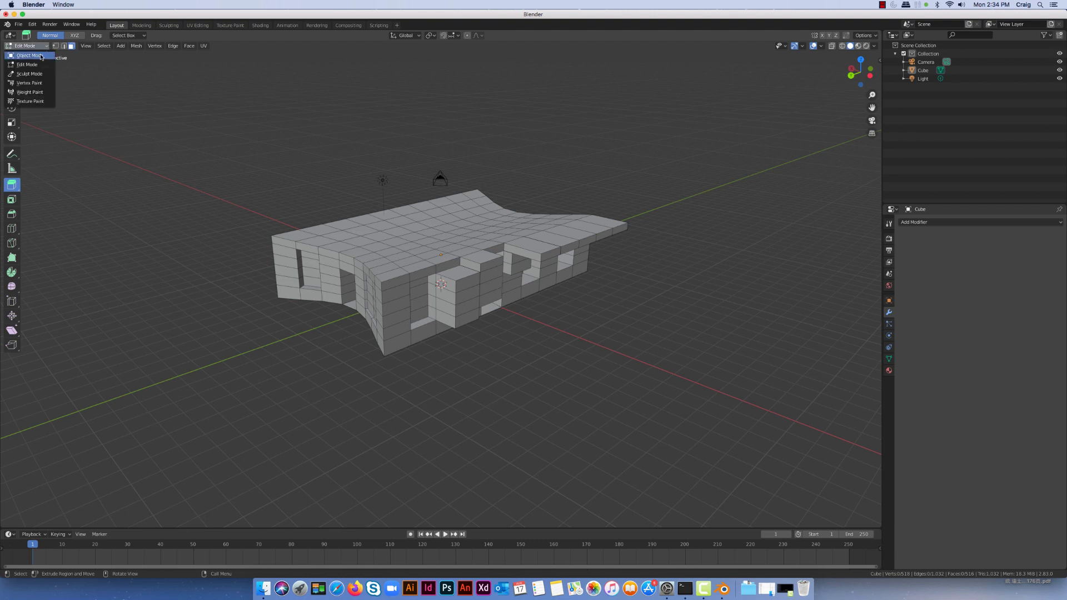
left_click(40, 55)
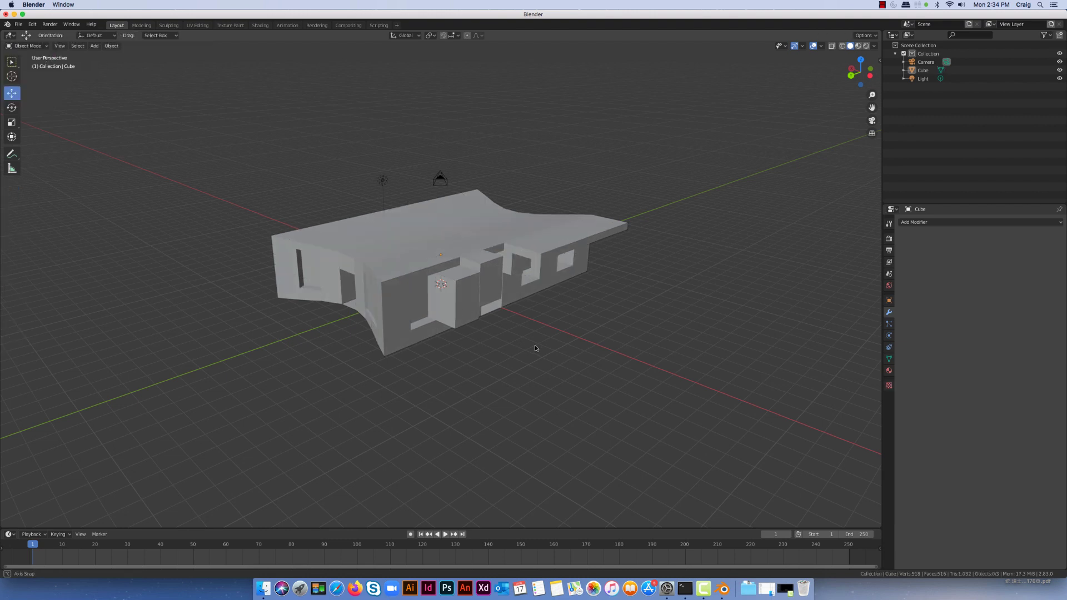
mouse_move(533, 348)
middle_mouse_down()
mouse_move(514, 341)
mouse_move(529, 338)
middle_mouse_up()
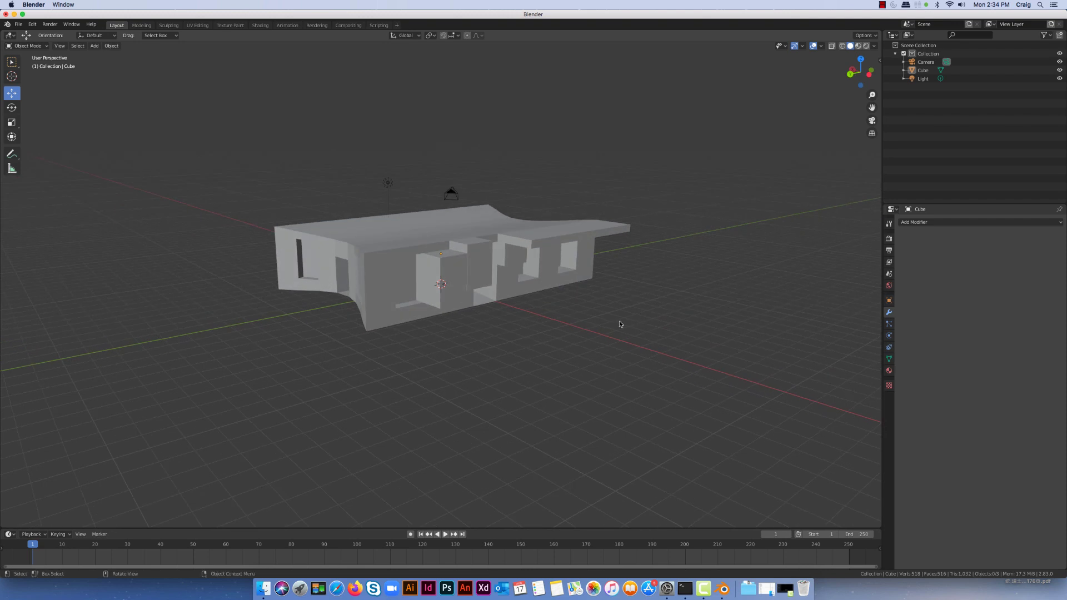
Bring up the Add Modifier list in the Cube's modifier properties
left_click(889, 300)
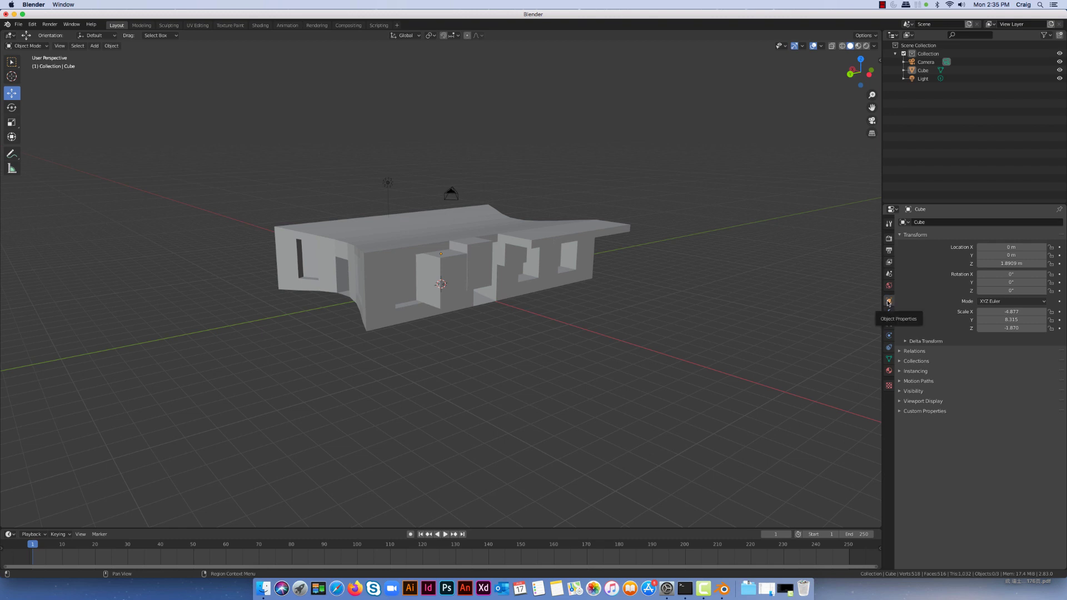
left_click(889, 313)
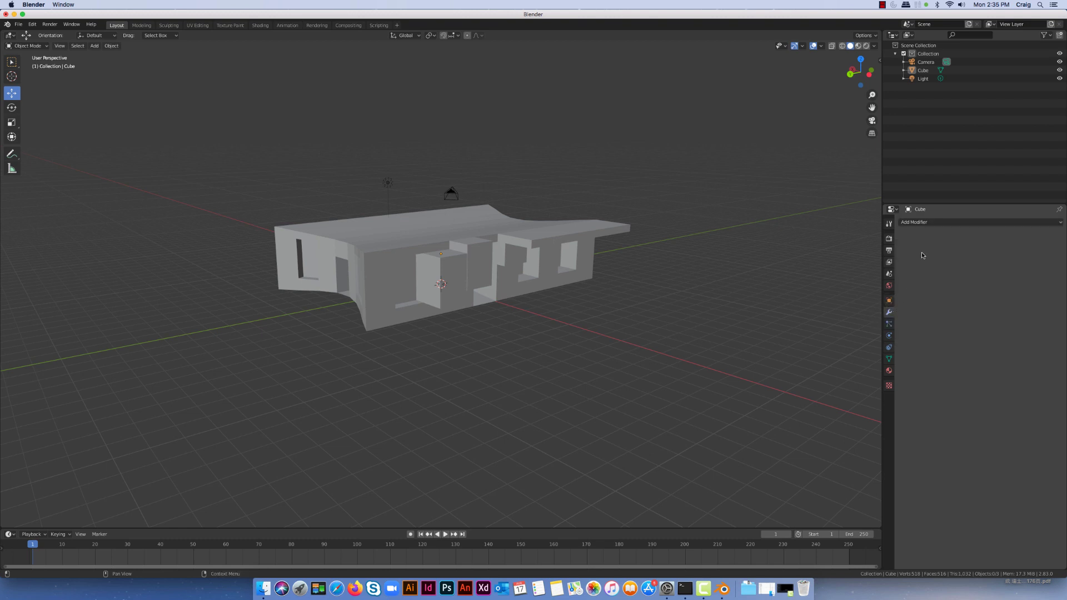
left_click(921, 223)
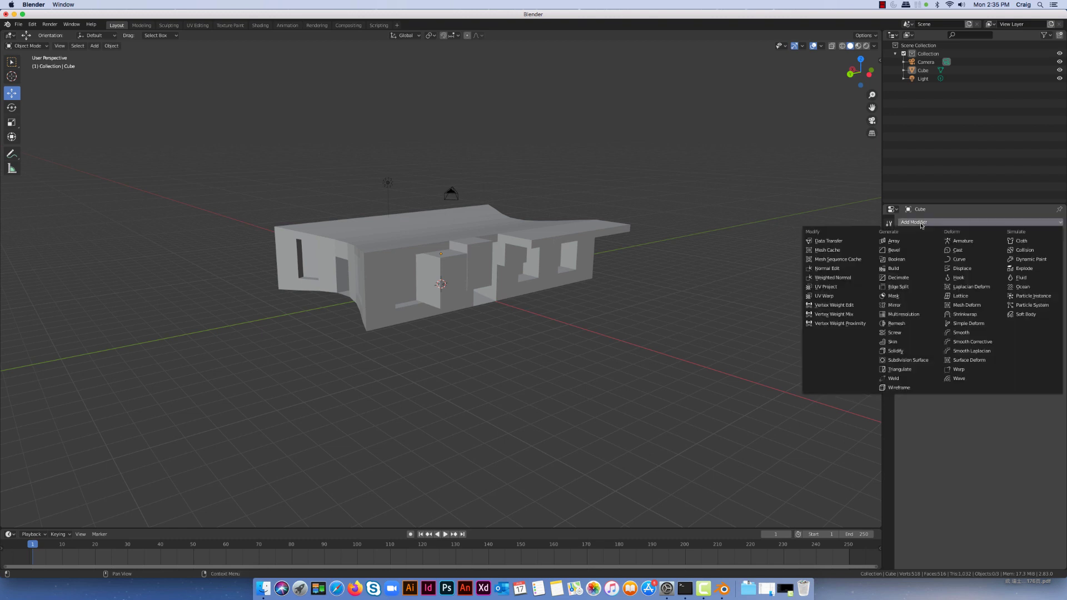
Add a Decimate modifier to the house and drag its Ratio from 1.0 down to 0.2603
left_click(884, 280)
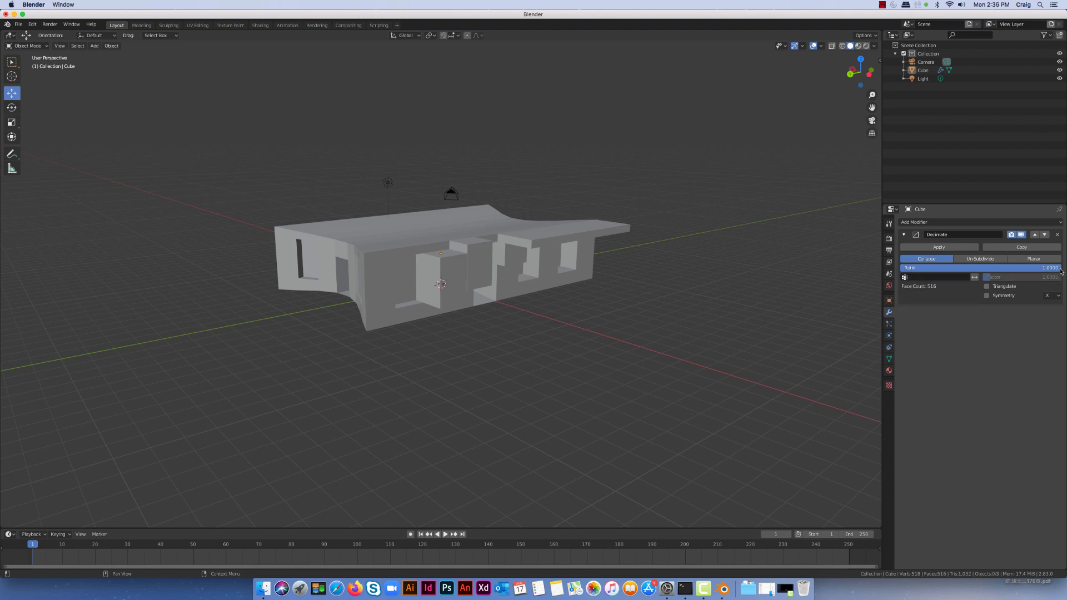
left_click_drag(1048, 267, 1042, 267)
left_click_drag(1012, 268, 955, 267)
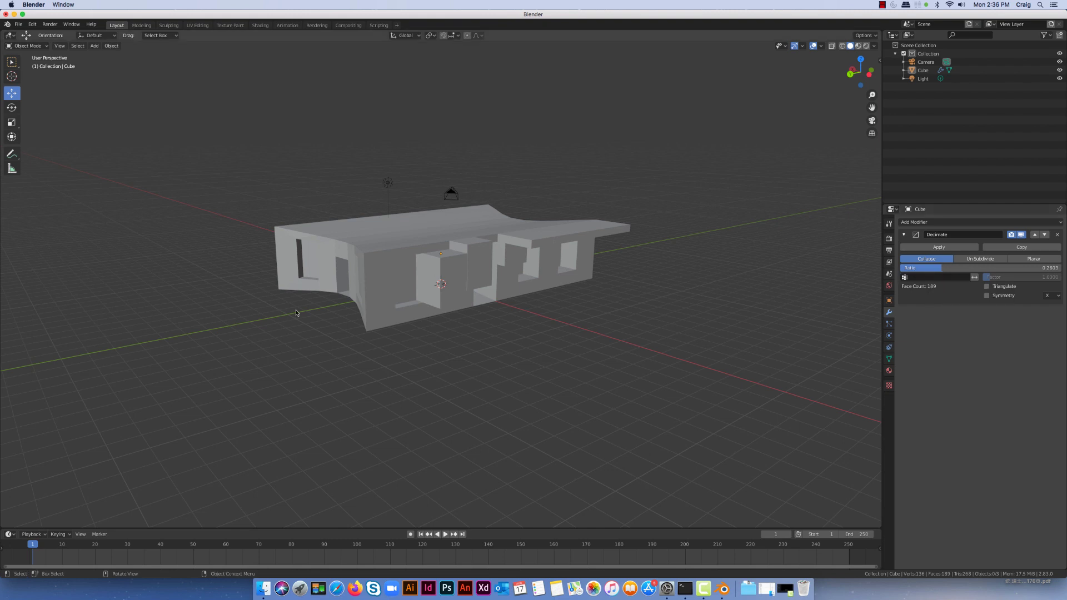
Adjust the Decimate ratio to 0.25, bringing the mesh to 185 faces
mouse_move(416, 339)
middle_mouse_down()
mouse_move(435, 344)
mouse_move(410, 341)
middle_mouse_up()
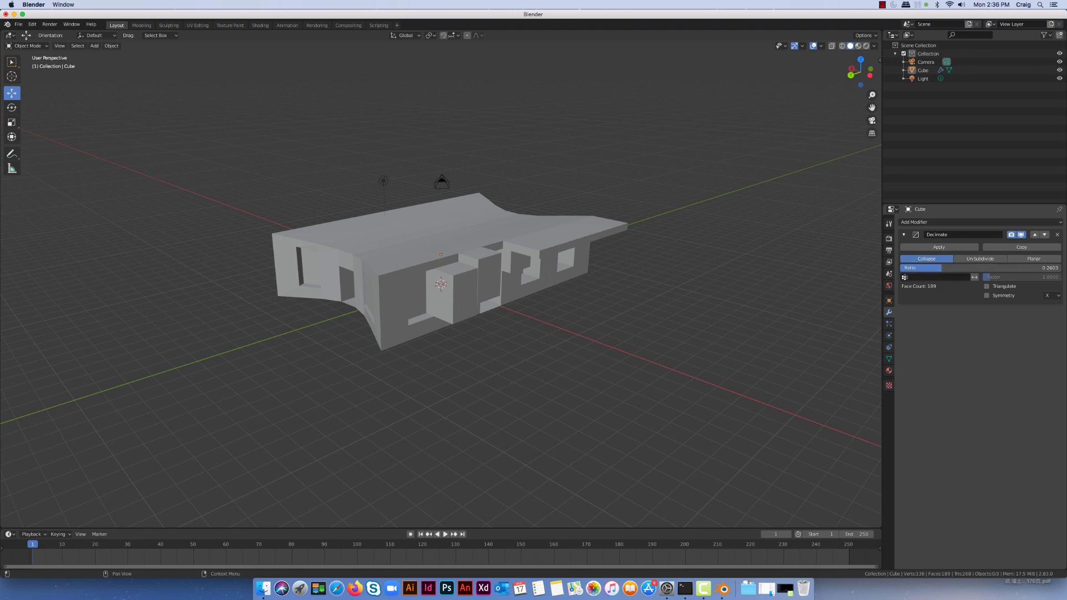
mouse_move(940, 268)
left_mouse_down()
mouse_move(901, 268)
mouse_move(937, 268)
left_mouse_up()
left_click_drag(939, 267, 939, 268)
Apply the Decimate modifier, then enter Edit Mode to view the 185 triangulated faces
left_click(927, 248)
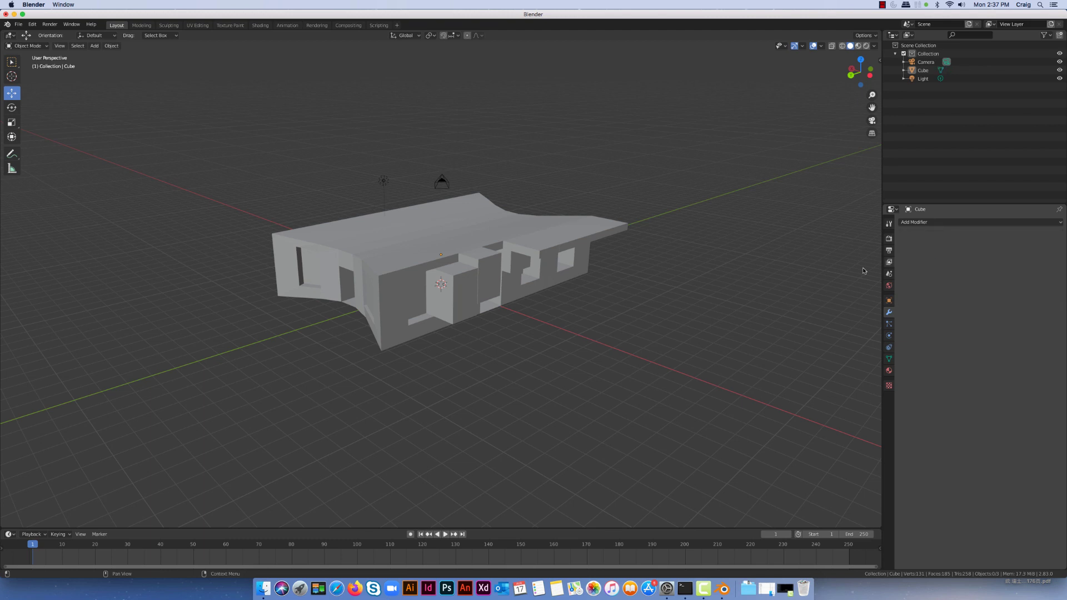
mouse_move(645, 306)
middle_mouse_down()
mouse_move(678, 309)
mouse_move(661, 307)
middle_mouse_up()
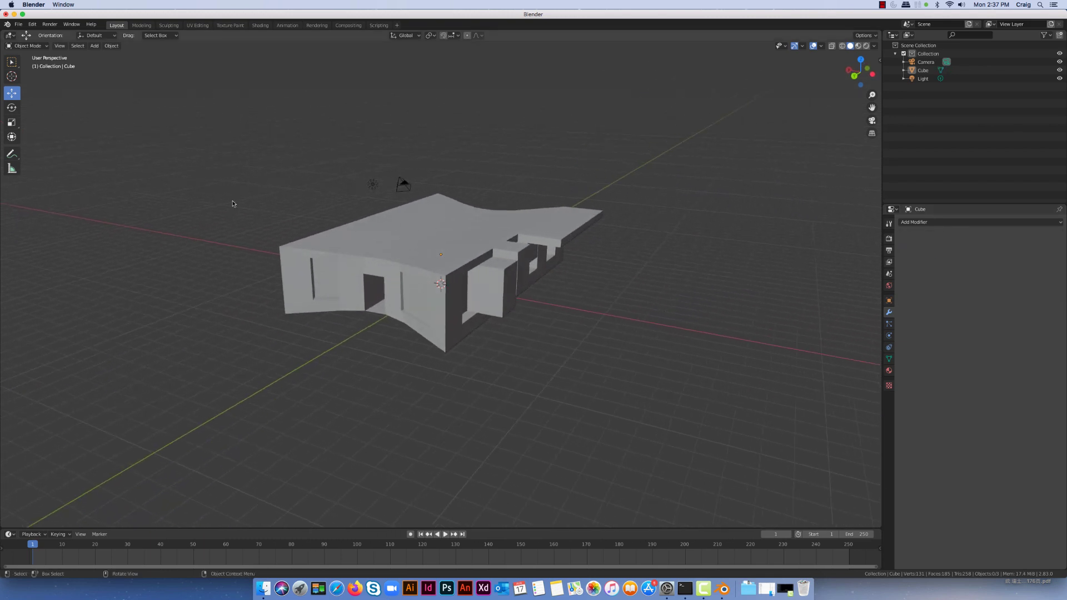
left_click(27, 45)
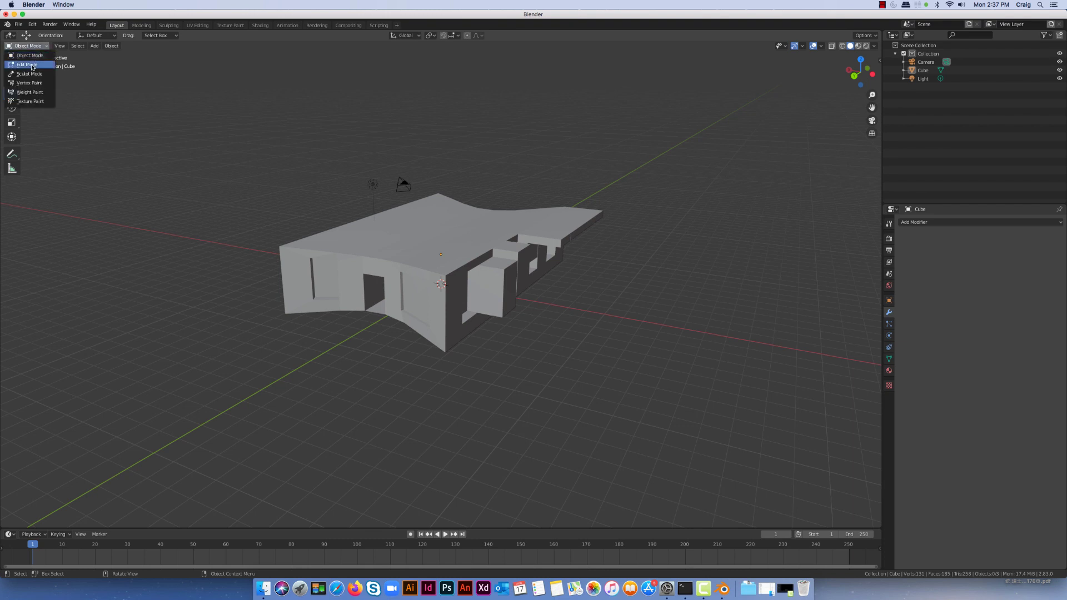
left_click(28, 65)
middle_click_drag(446, 325, 415, 326)
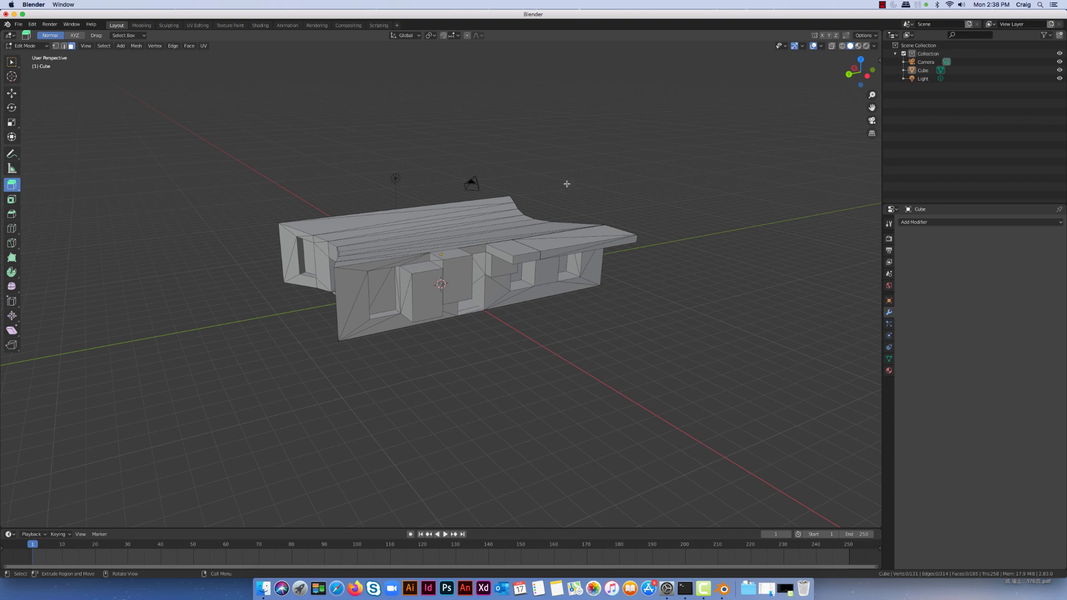
Return the house to Object Mode and add a new Decimate modifier
left_click(40, 46)
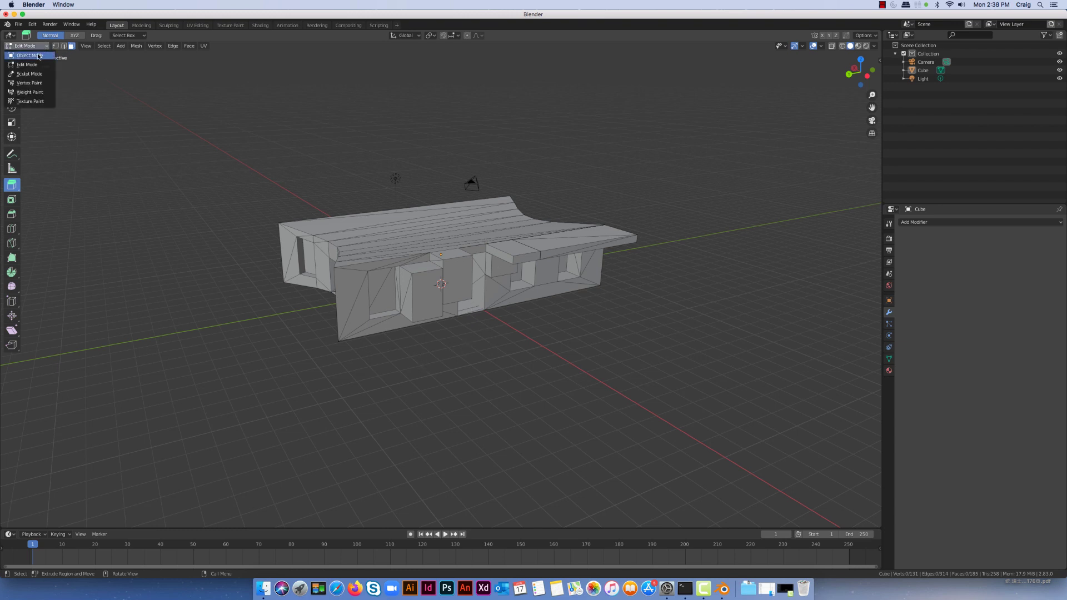
left_click(39, 57)
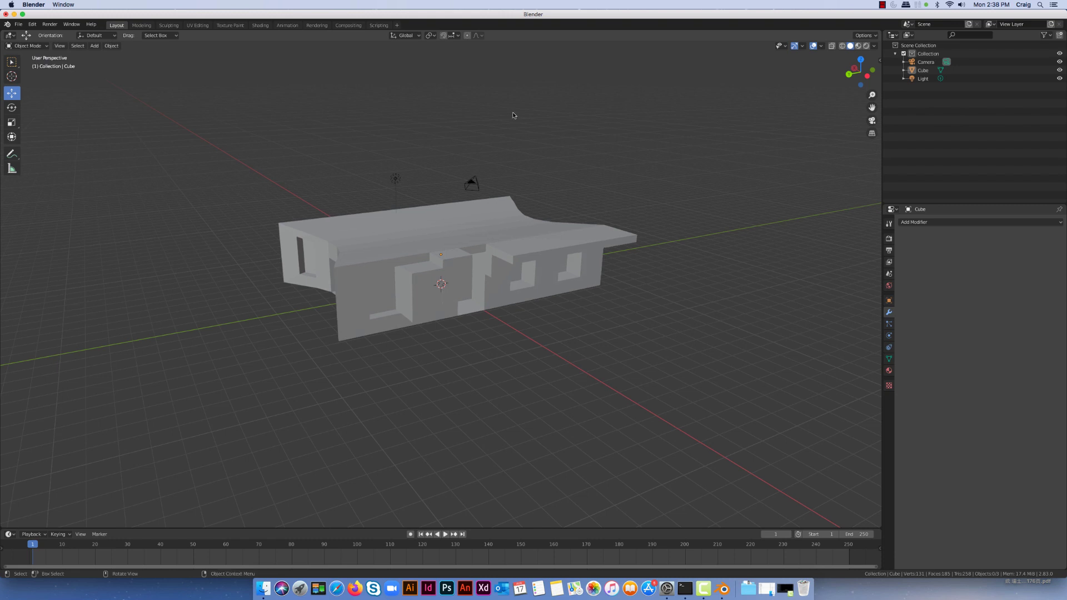
left_click(939, 223)
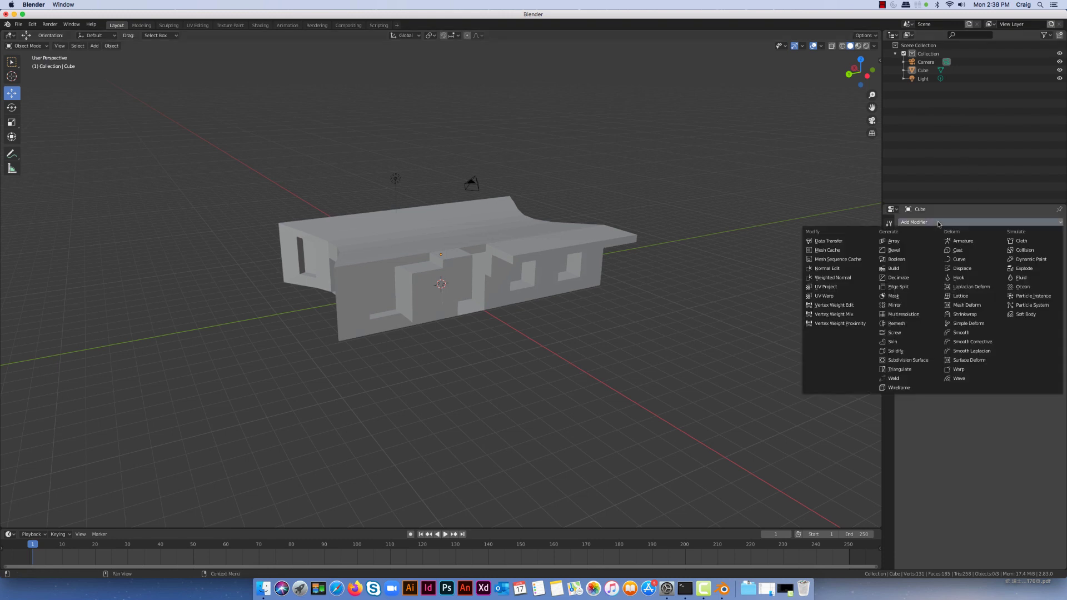
left_click(900, 277)
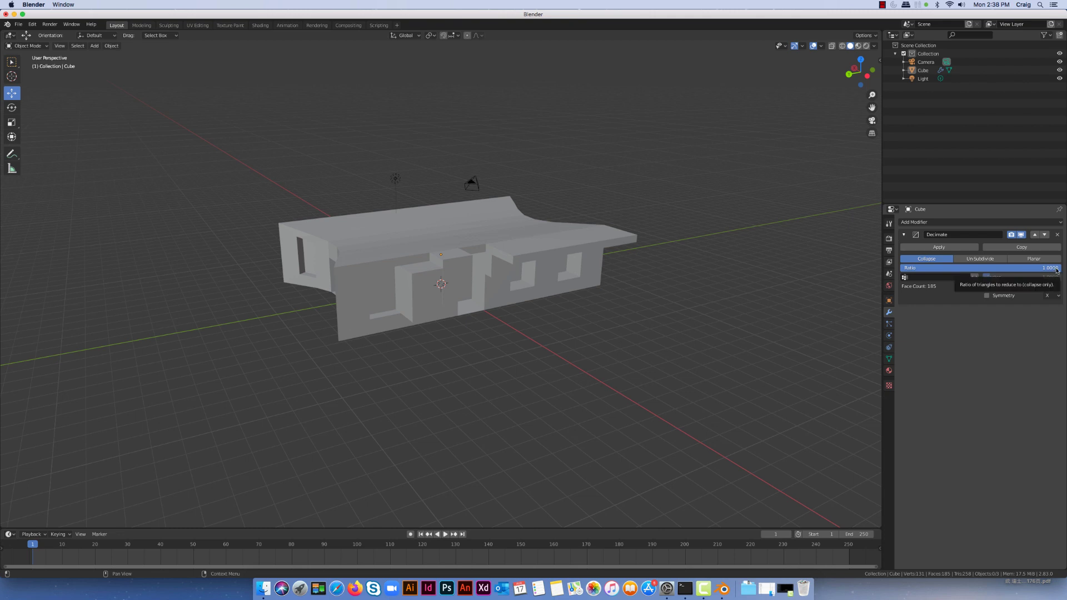
Drag the new Decimate ratio down to about 0.44, then back to 1.0
left_click_drag(1056, 267, 966, 268)
mouse_move(522, 393)
middle_mouse_down()
mouse_move(592, 362)
mouse_move(549, 368)
mouse_move(532, 392)
mouse_move(474, 388)
mouse_move(525, 391)
middle_mouse_up()
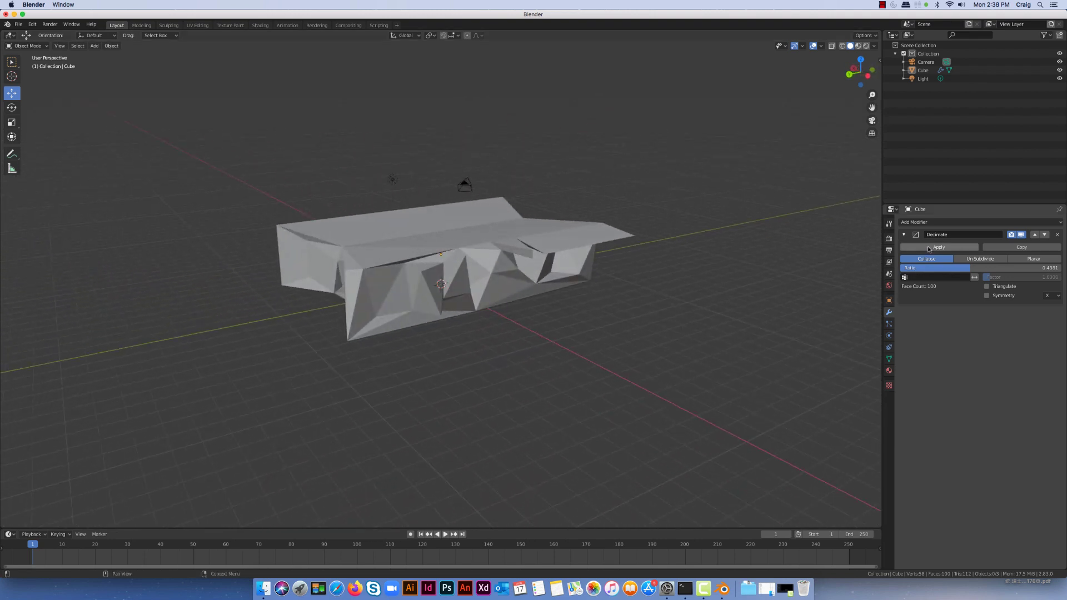
left_click_drag(971, 270, 1060, 269)
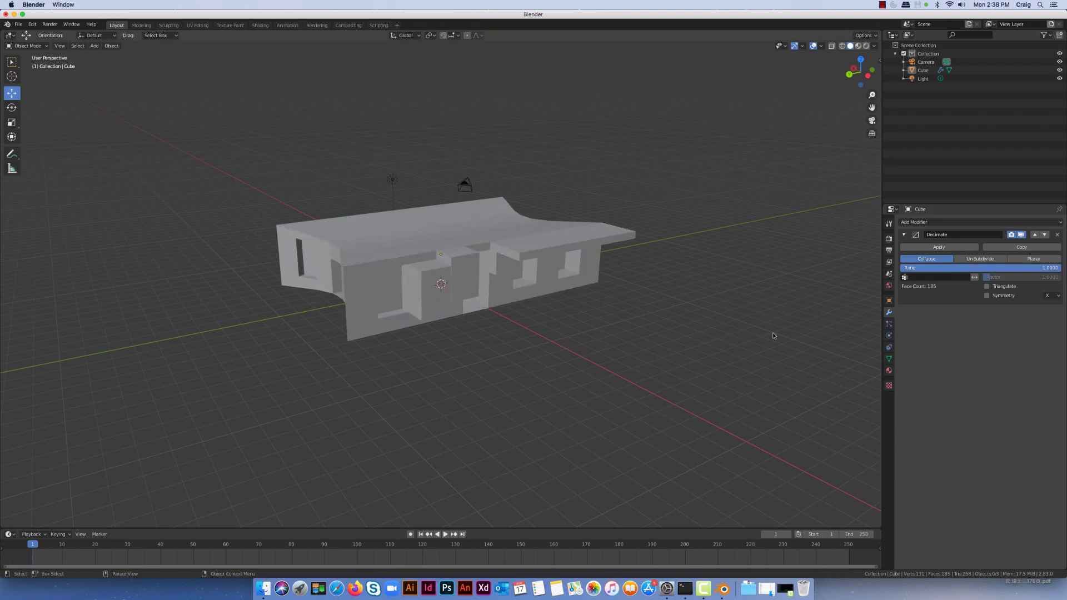